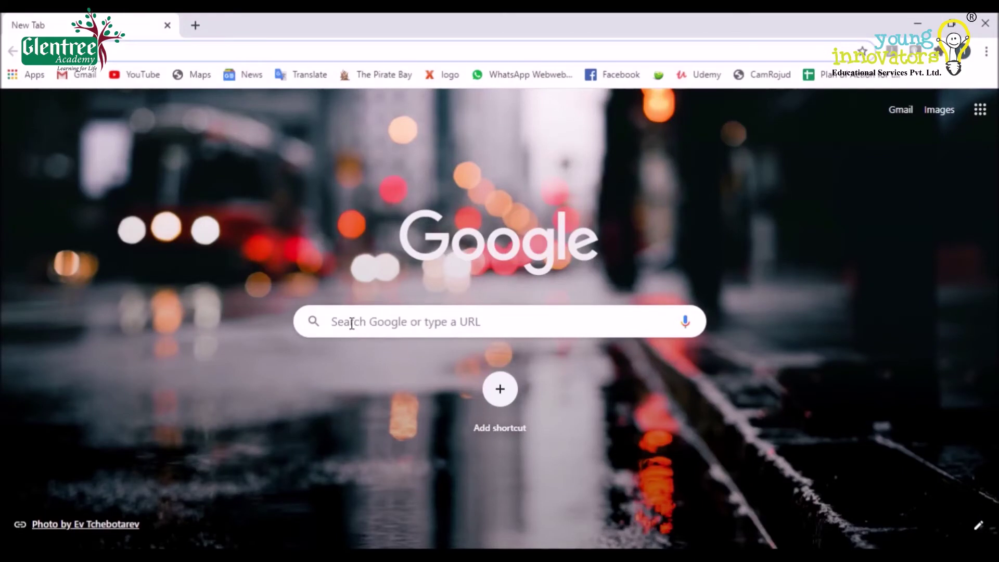
Step: Load tinkercad.com in Google Chrome
click(352, 323)
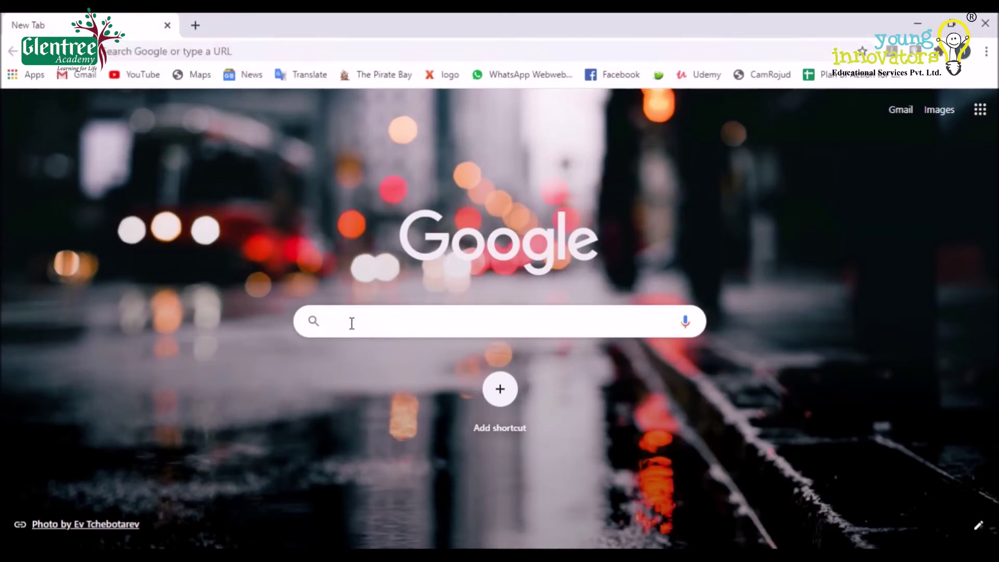
text(t)
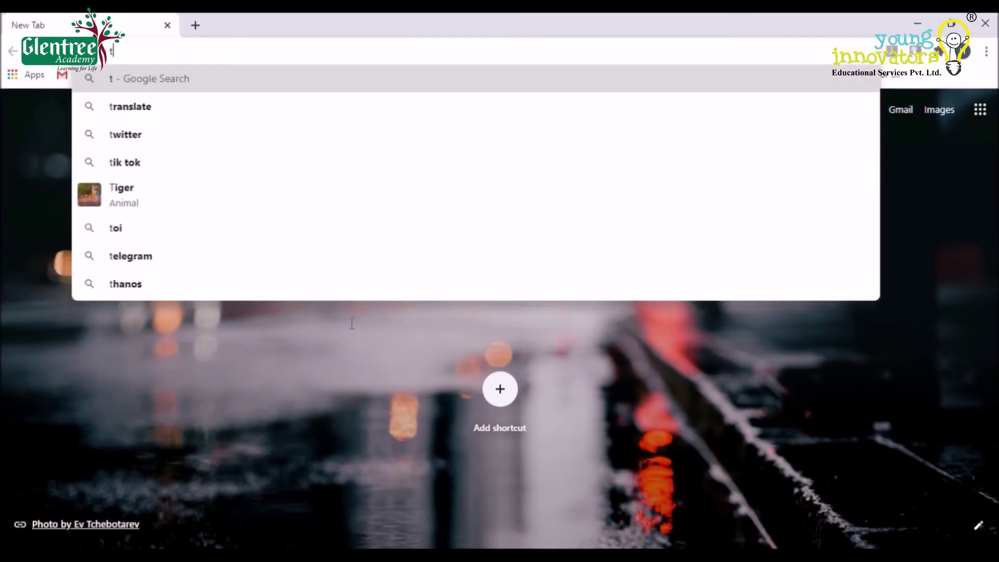
text(inkerc)
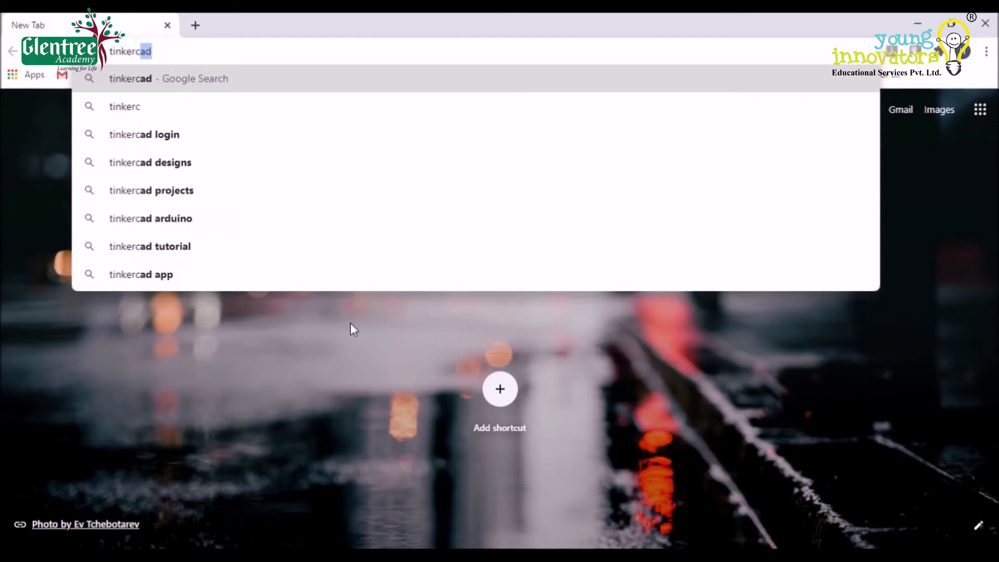
text(ad.com)
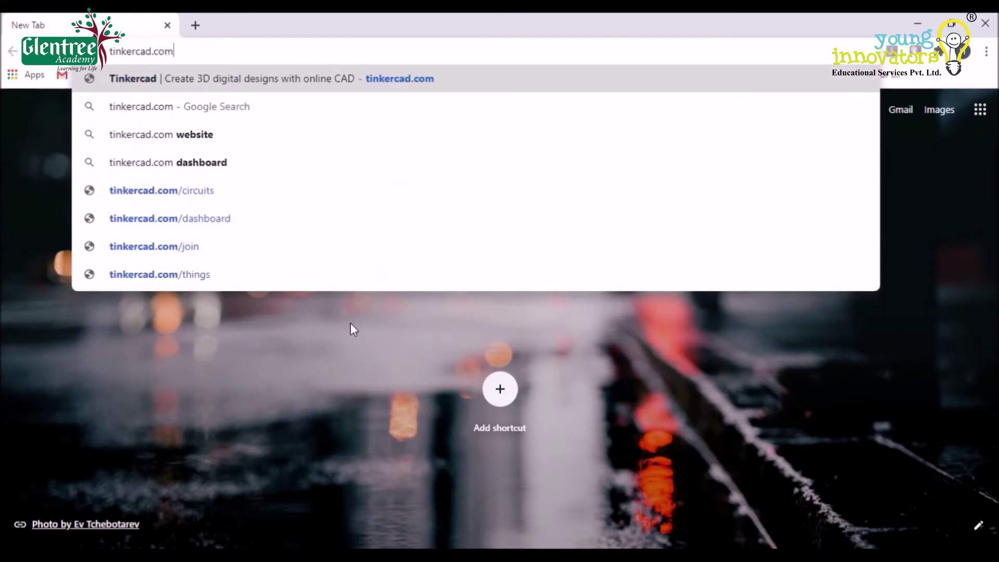
key(Return)
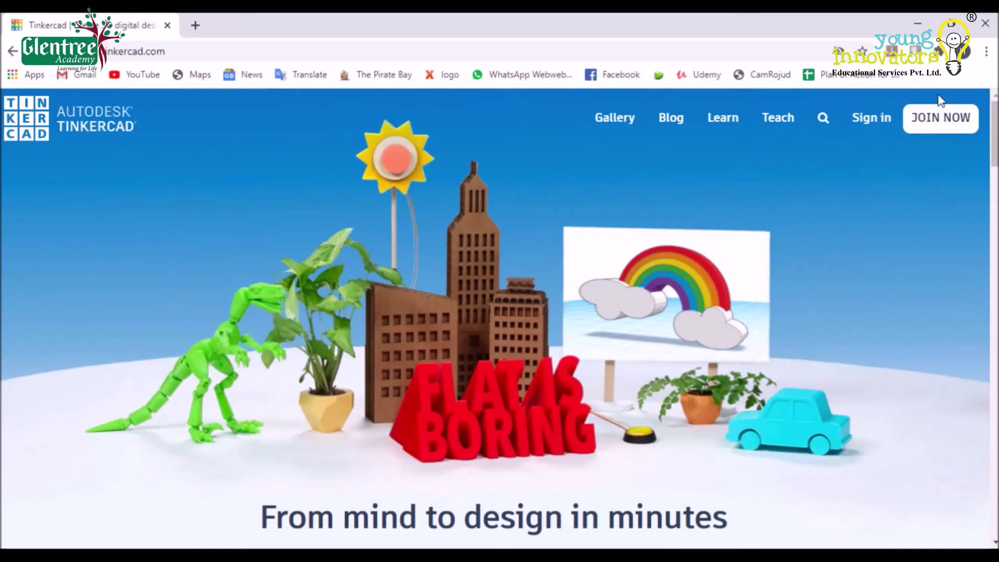
Step: Join Tinkercad with a personal account using Google sign-in
click(940, 119)
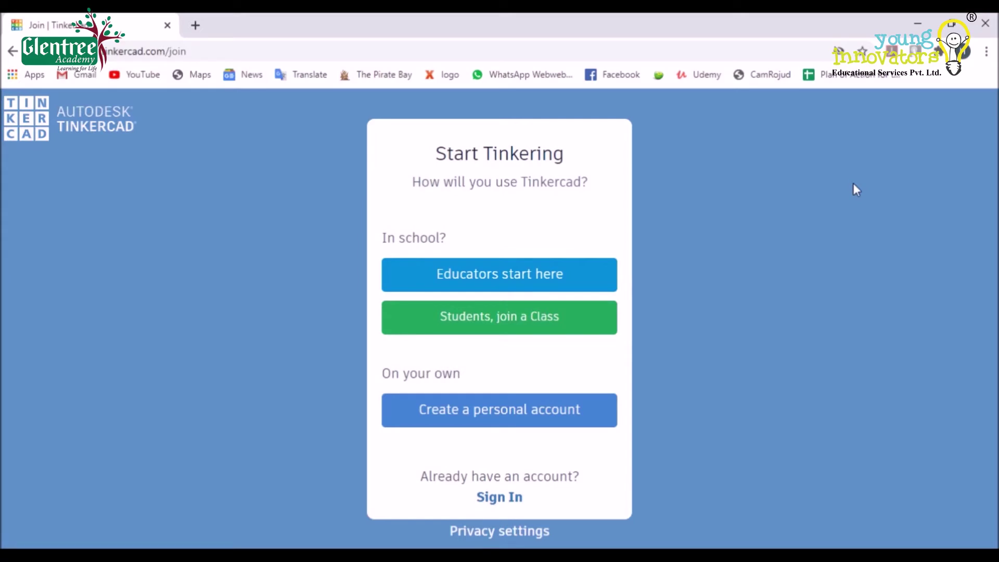
click(475, 414)
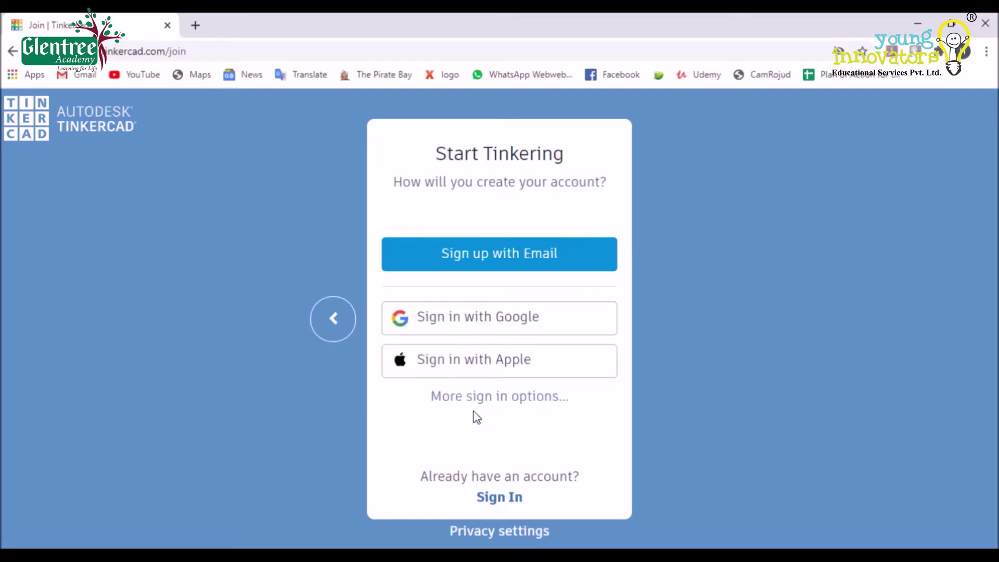
click(472, 304)
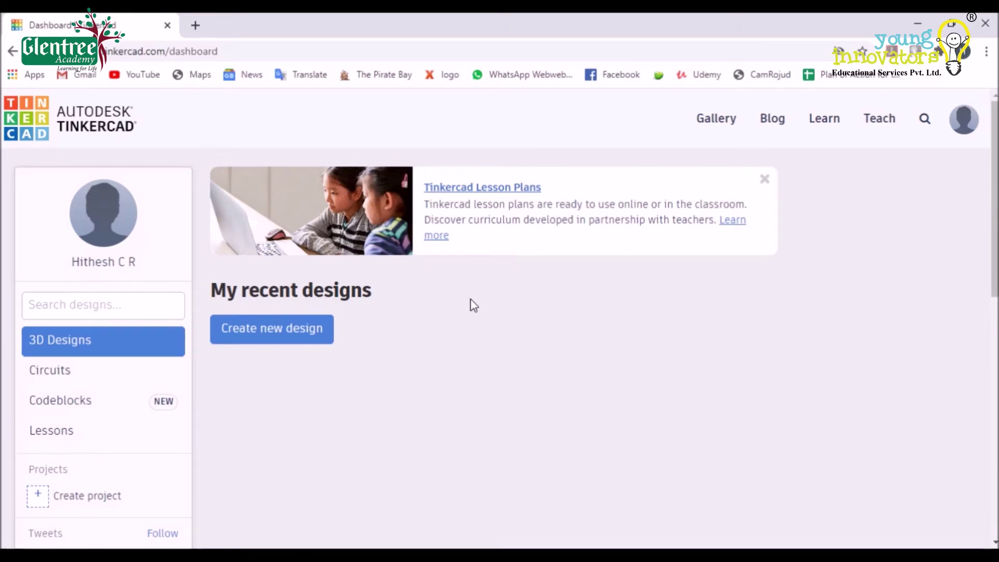
Step: Open the Circuits section of the dashboard and create a new circuit design
click(106, 372)
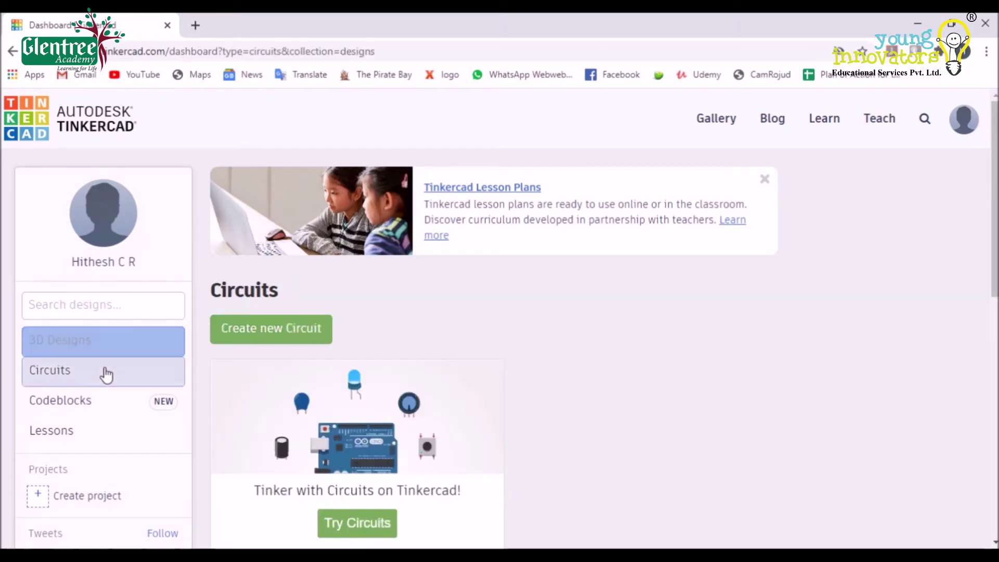
scroll(463, 377, down, 2)
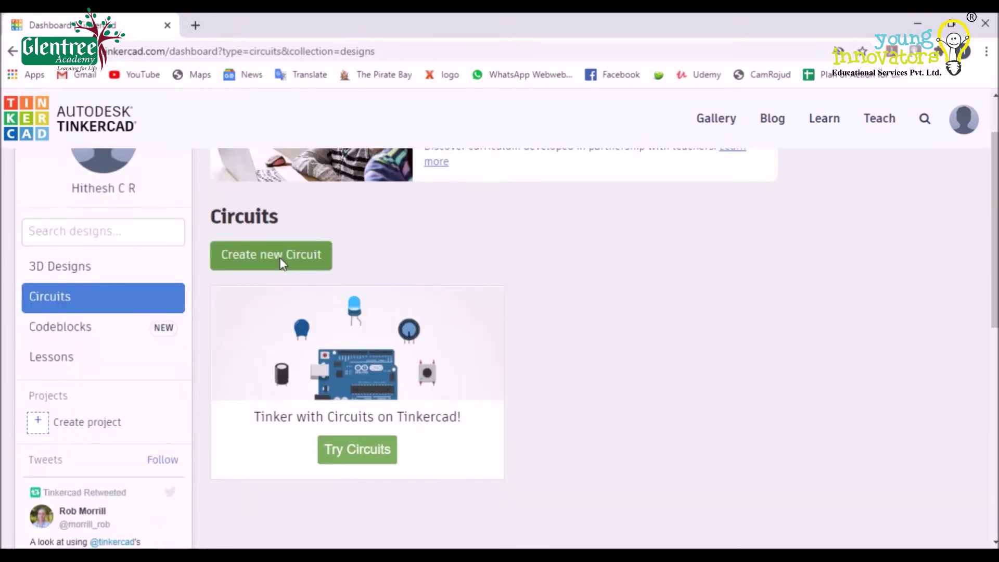
click(278, 255)
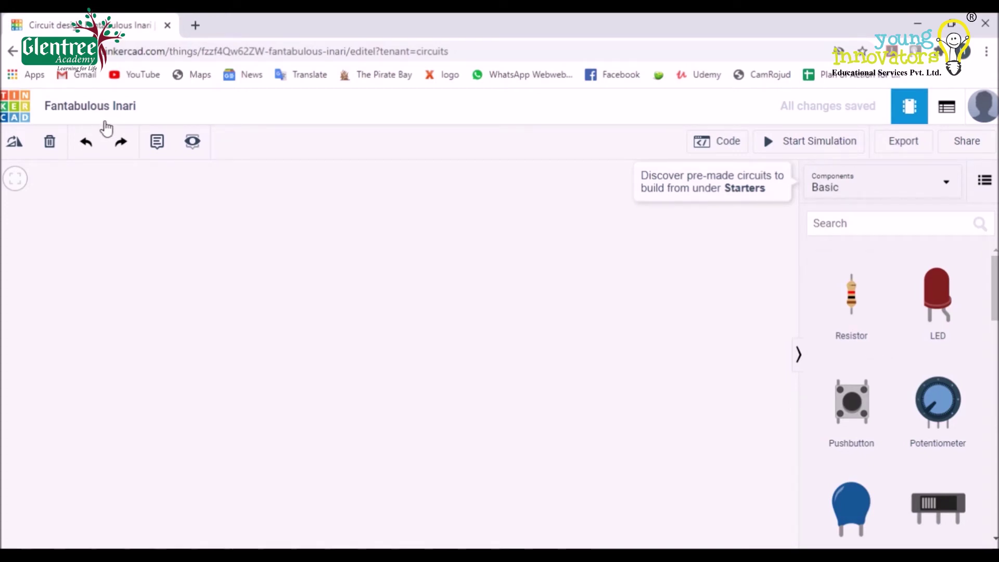
Step: Rename the circuit to 'Young Innovators' and open the component set filter
click(99, 106)
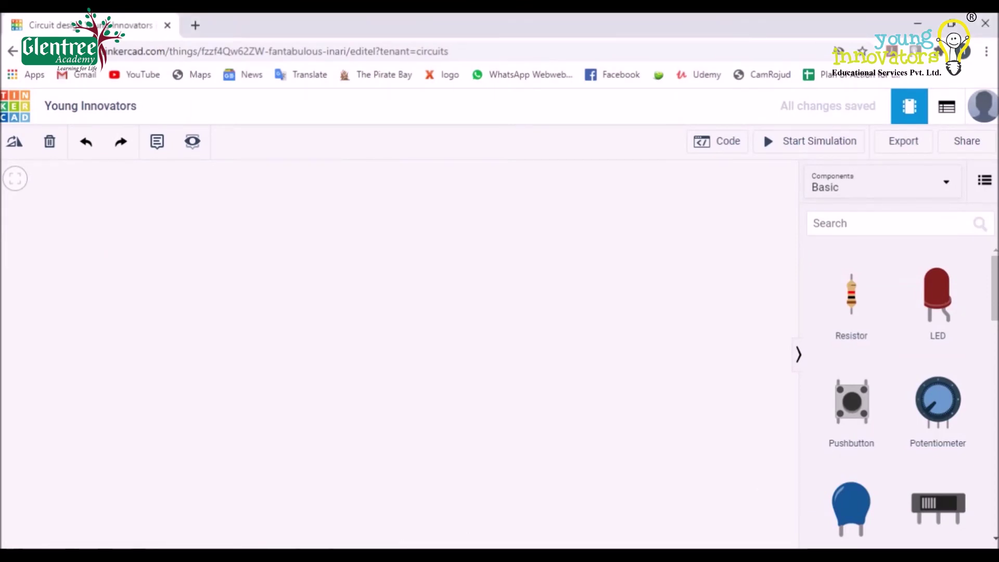
click(874, 194)
Step: Show All components, place a light bulb, and rotate it until its terminals point right
click(853, 247)
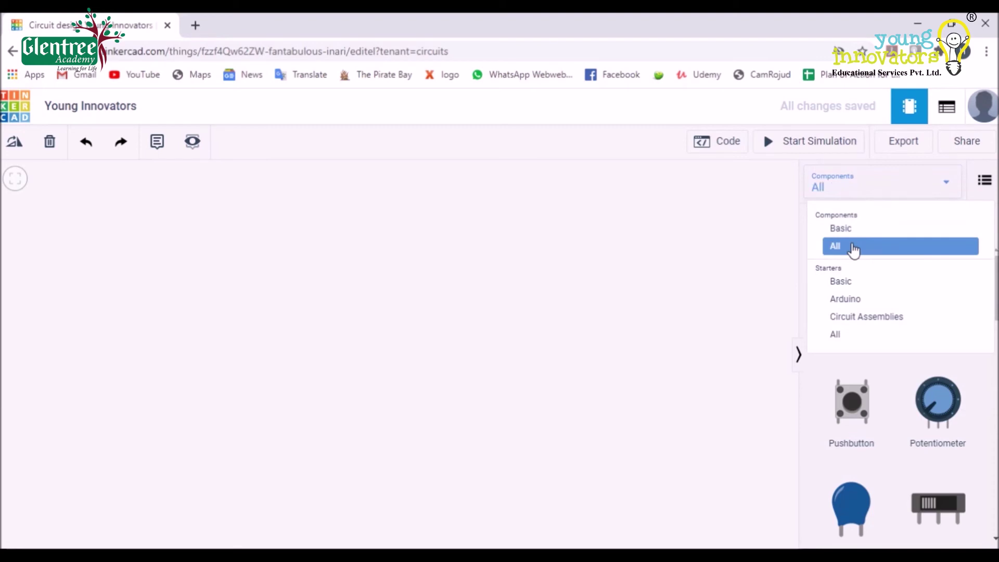
scroll(897, 370, down, 5)
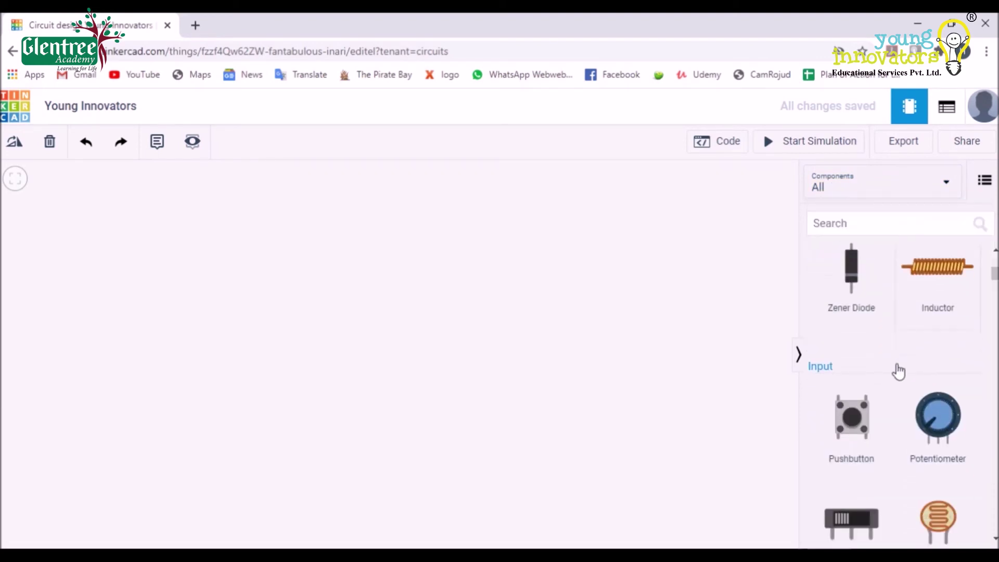
scroll(898, 371, down, 10)
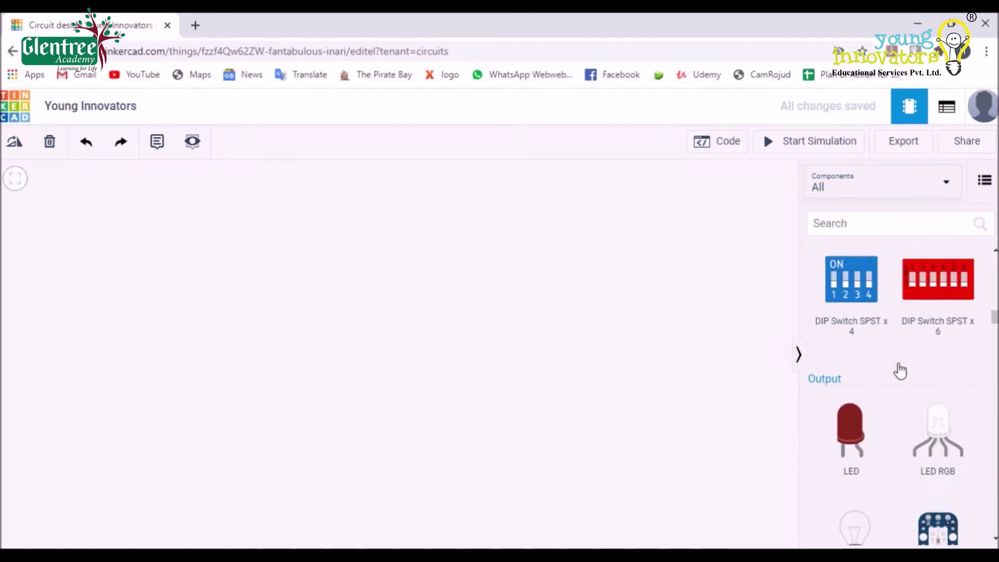
scroll(899, 371, down, 5)
scroll(899, 371, up, 2)
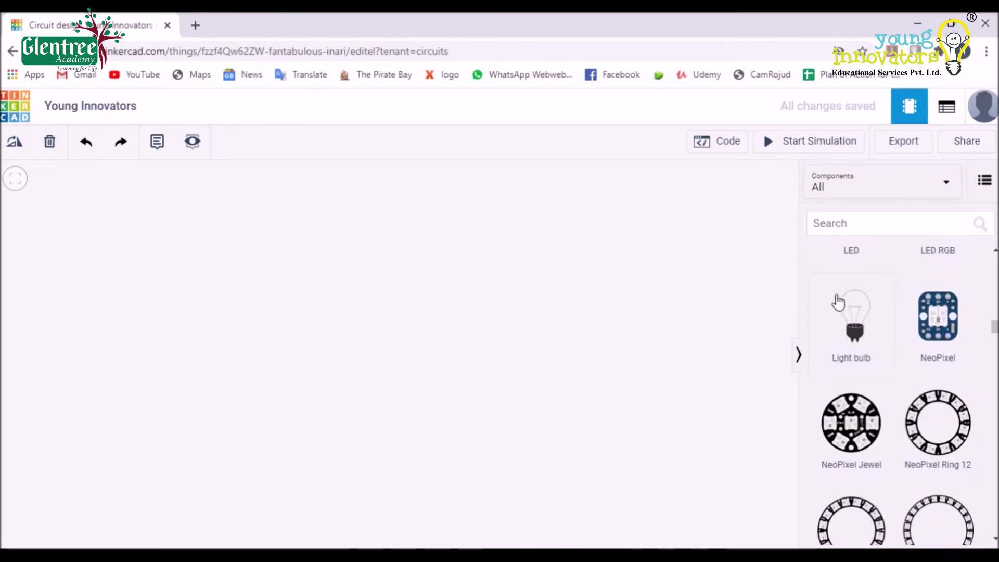
drag(851, 320, 191, 379)
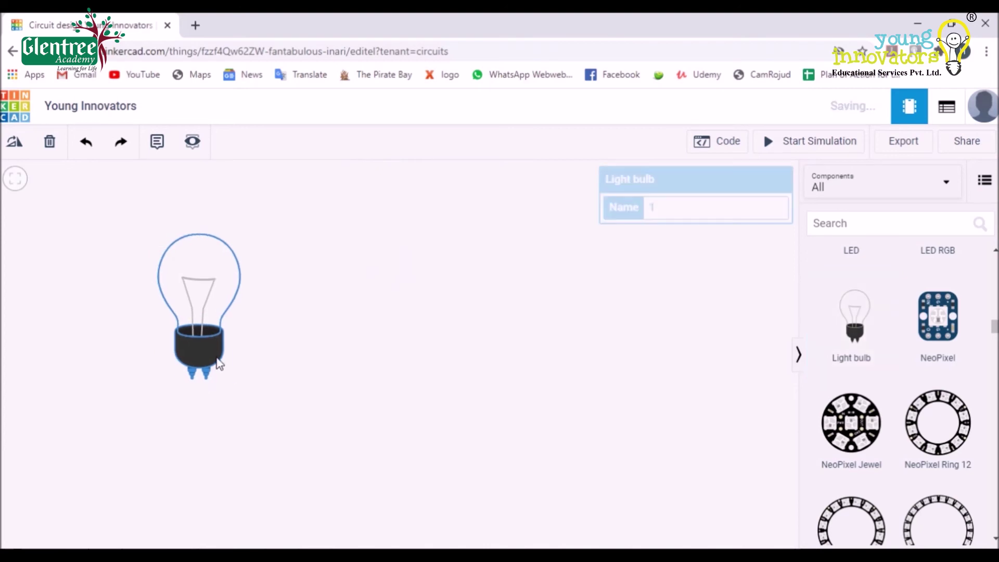
click(14, 144)
click(14, 143)
click(14, 143)
click(14, 143)
click(14, 144)
click(14, 144)
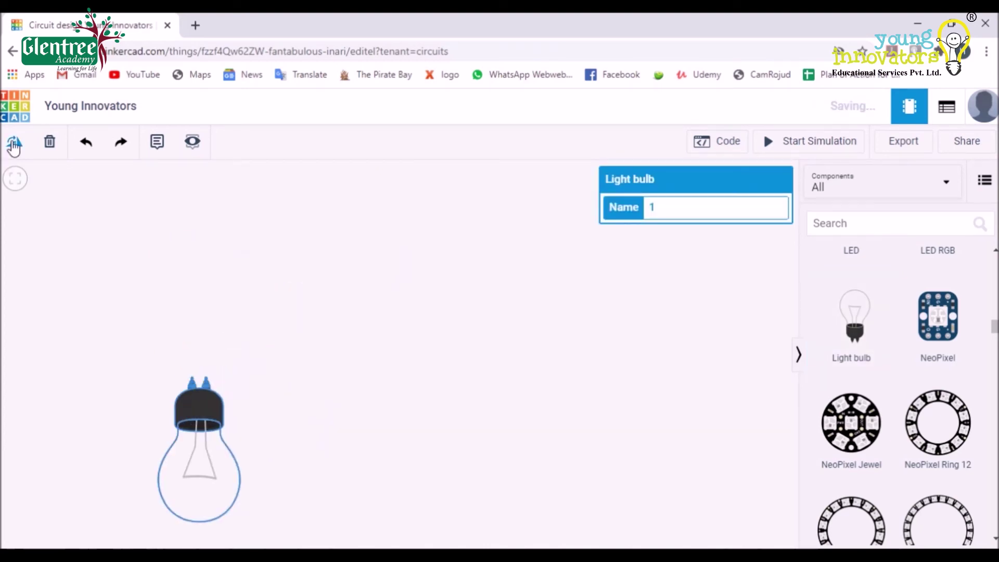
click(14, 143)
click(14, 143)
click(14, 143)
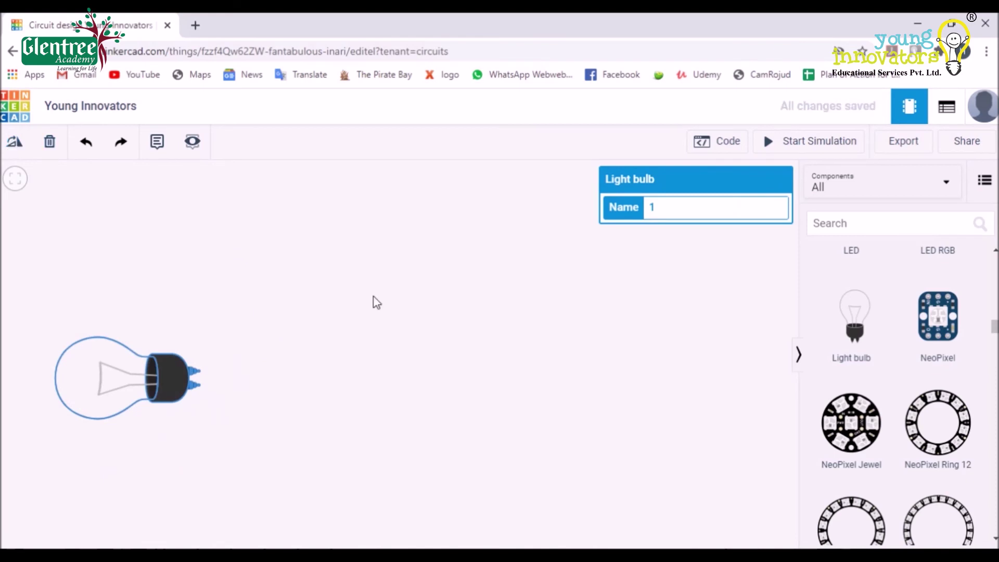
Step: Place a 9V battery to the right of the bulb
scroll(848, 359, down, 3)
scroll(845, 361, down, 15)
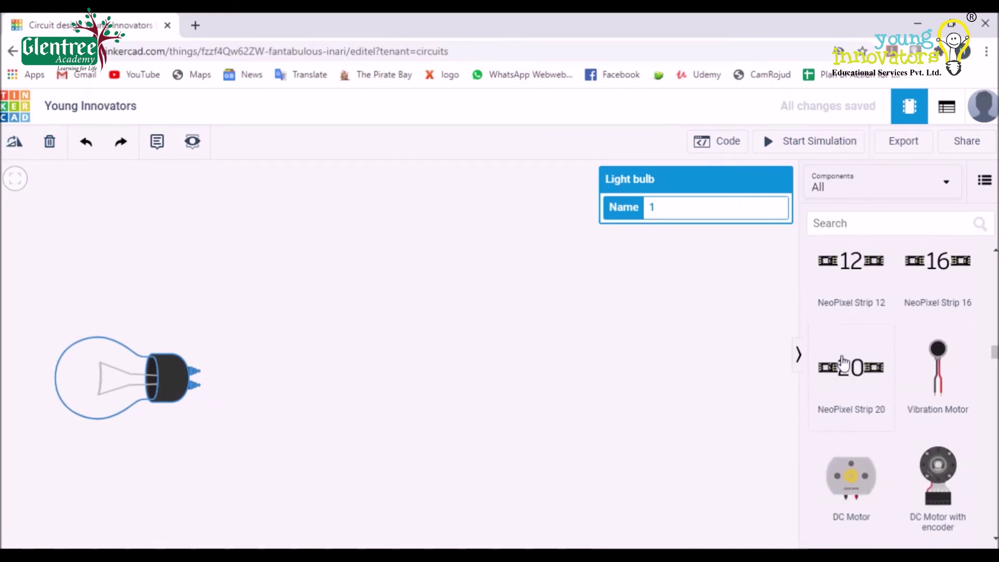
scroll(844, 363, down, 3)
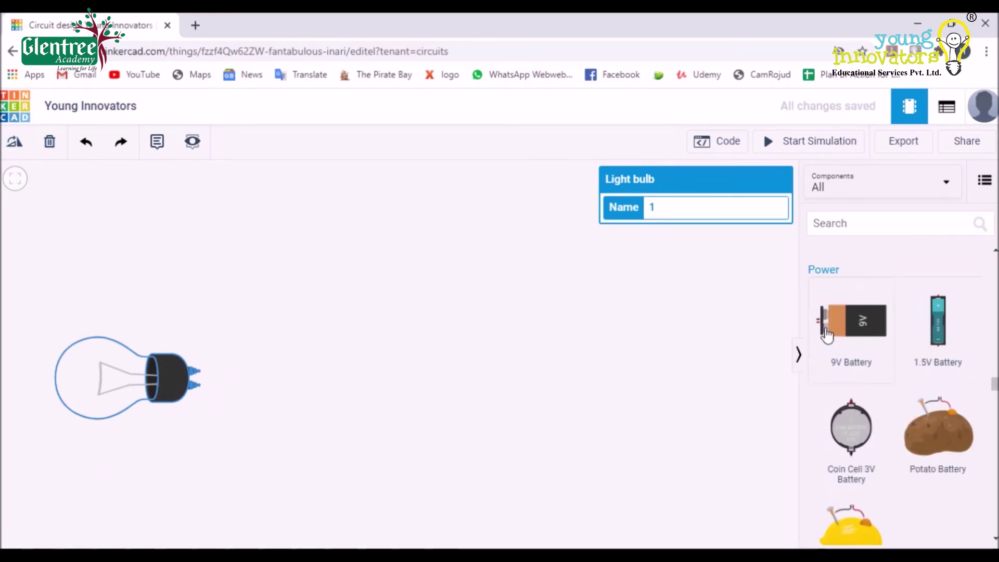
drag(591, 358, 436, 376)
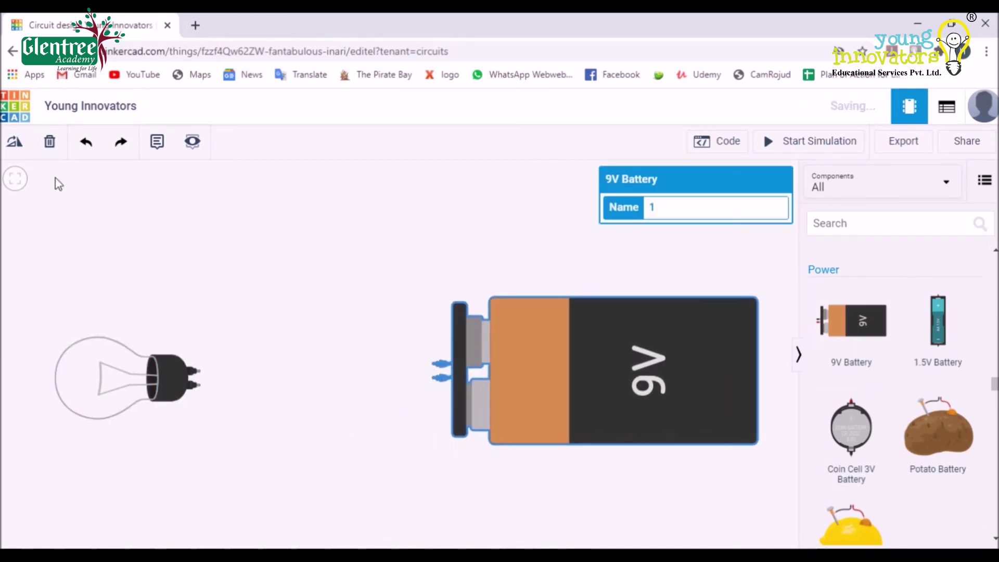
Step: Wire the bulb's upper terminal to the battery's negative, and route the positive wire back toward the bulb
click(200, 373)
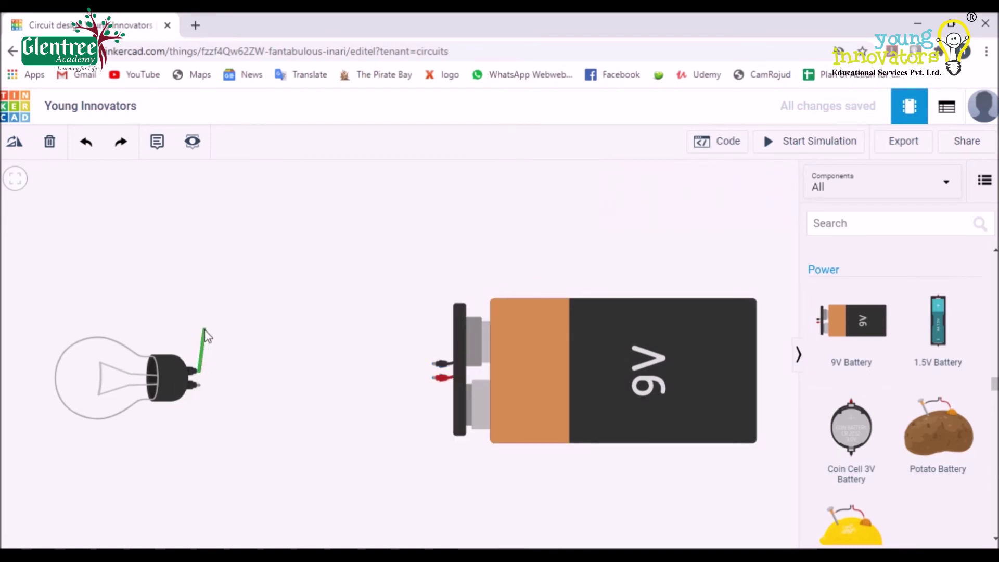
click(200, 331)
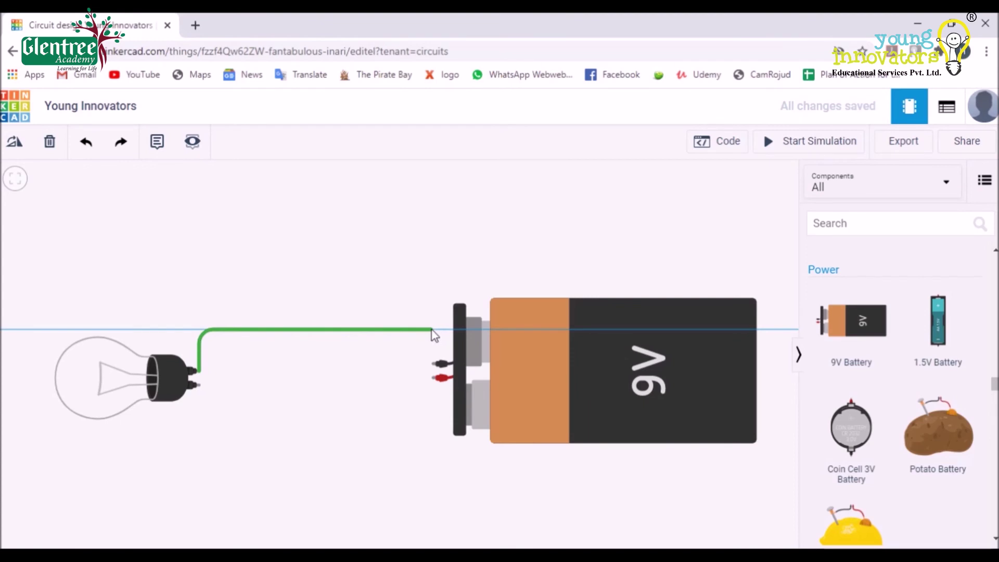
click(432, 344)
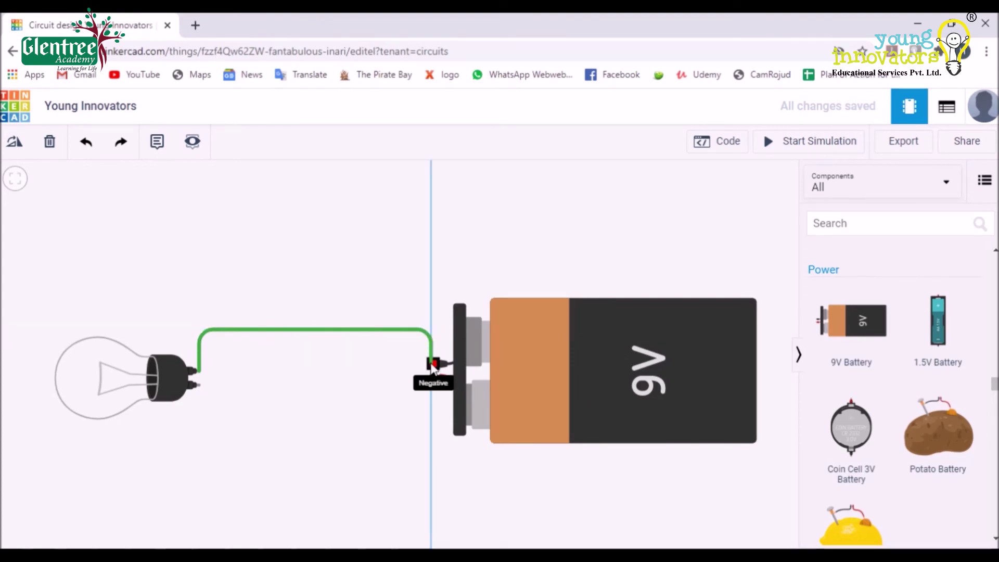
click(433, 365)
click(435, 378)
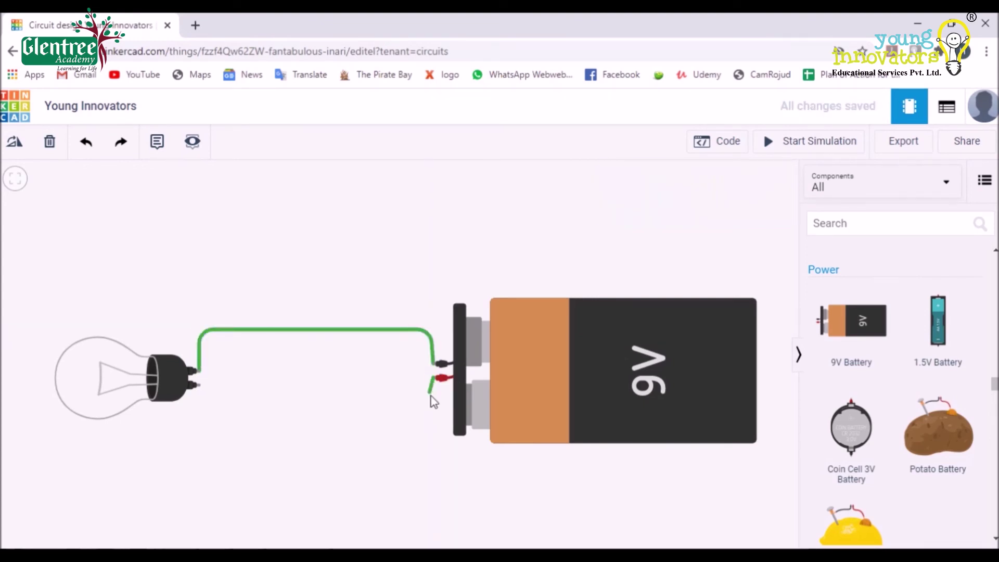
click(433, 410)
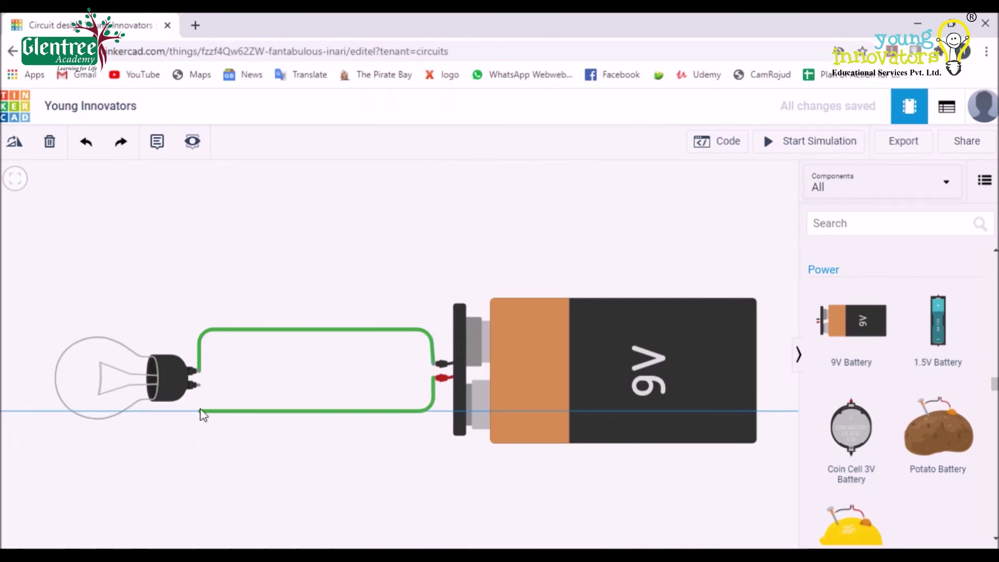
click(200, 411)
Step: Attach the wire to the bulb's lower terminal, then start and stop the simulation twice
click(199, 385)
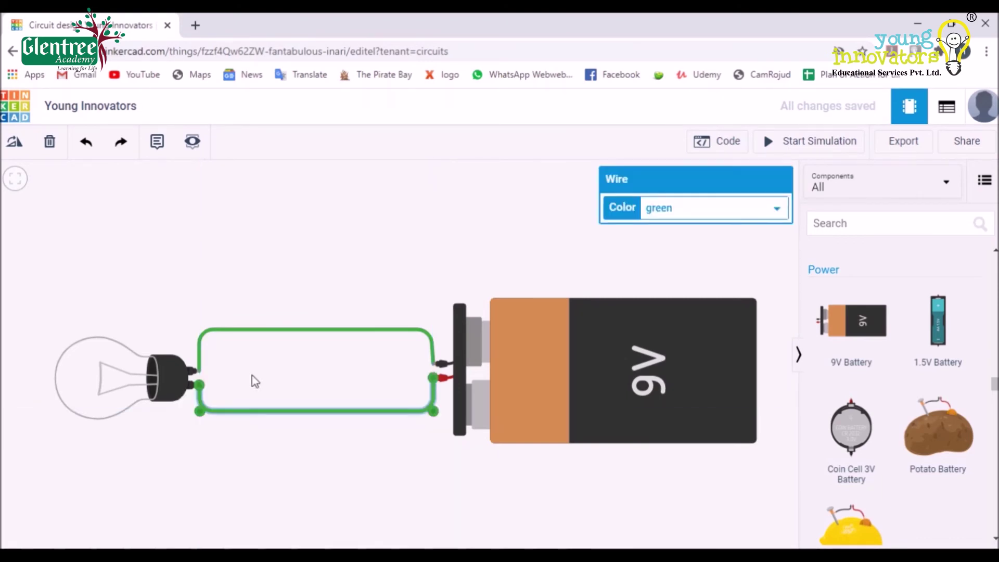
click(395, 250)
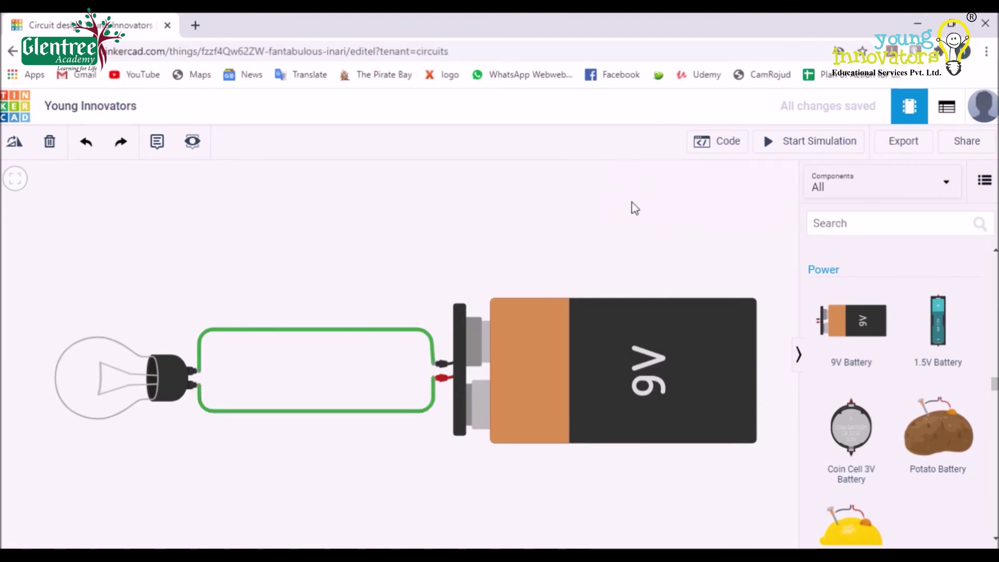
click(785, 148)
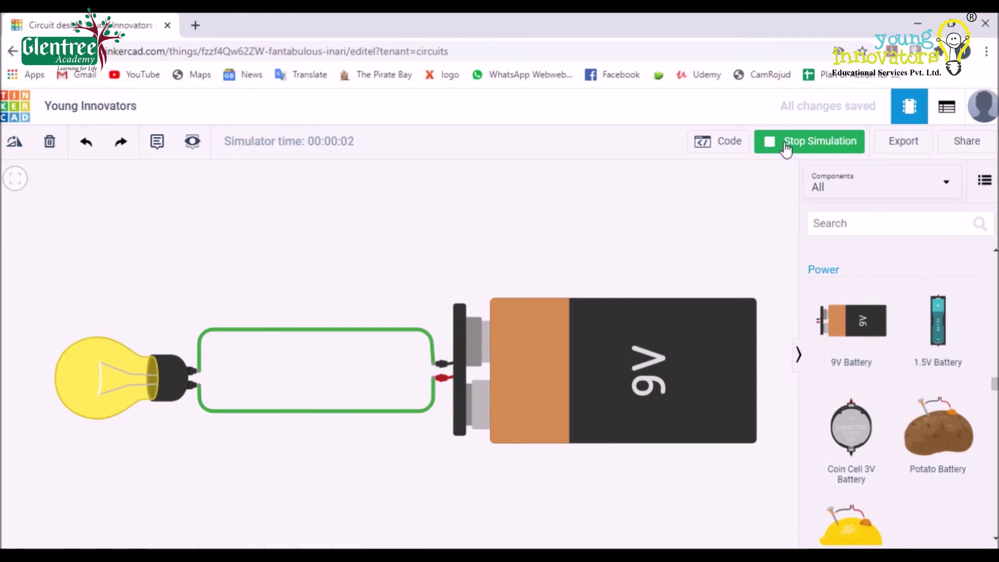
click(785, 148)
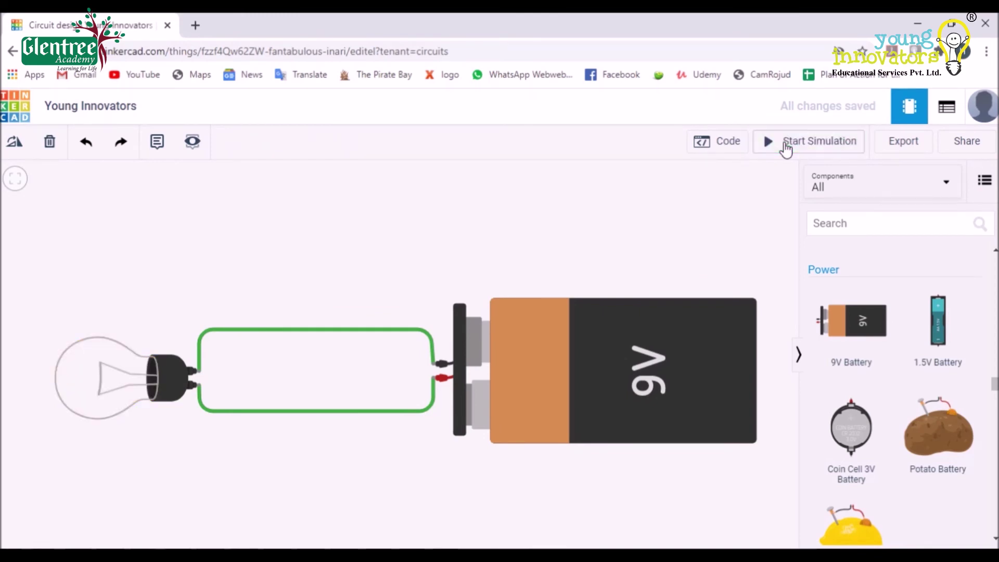
click(786, 148)
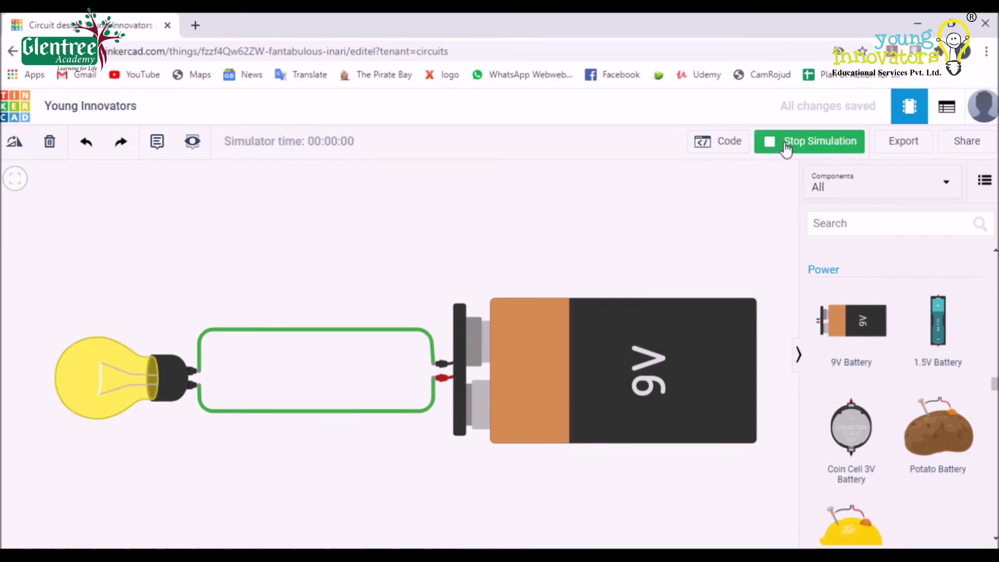
click(786, 148)
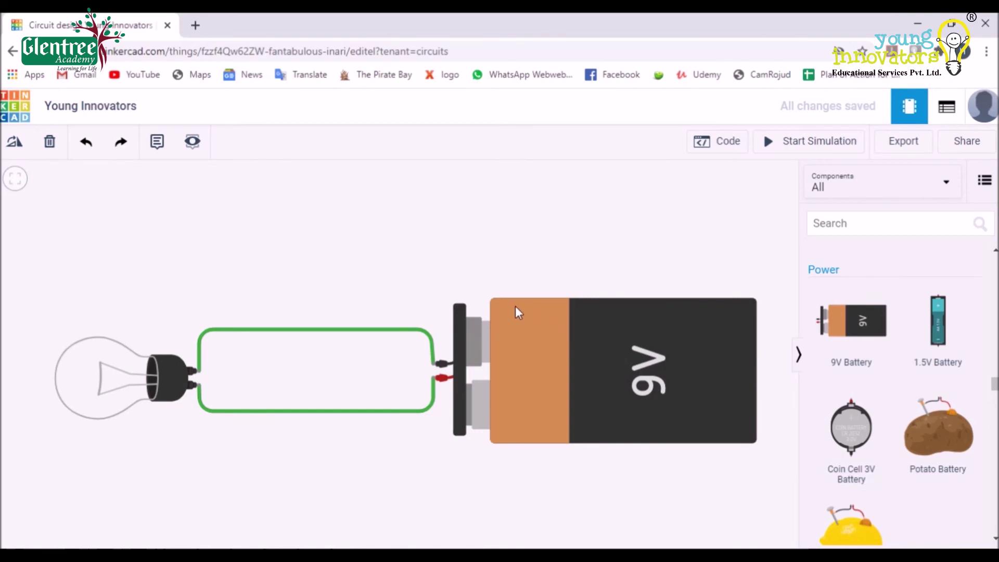
Step: Place a new light bulb and rotate it horizontal with its plug pointing right
click(561, 348)
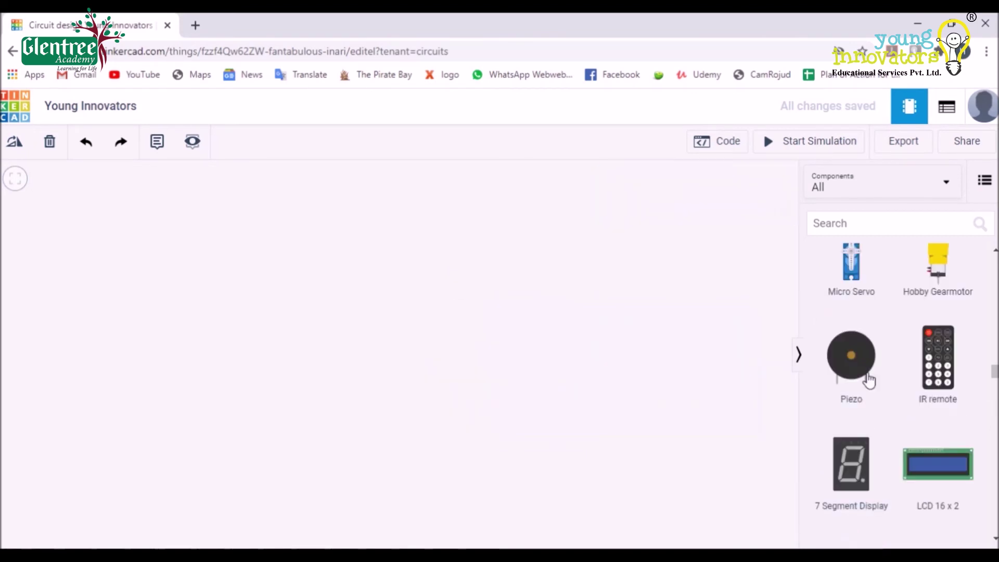
scroll(868, 380, up, 15)
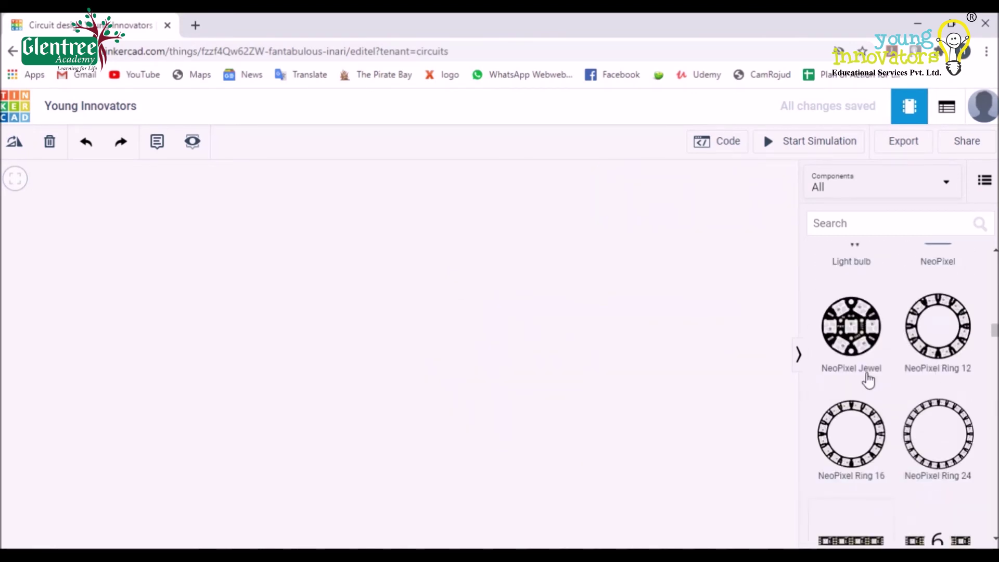
scroll(868, 379, down, 4)
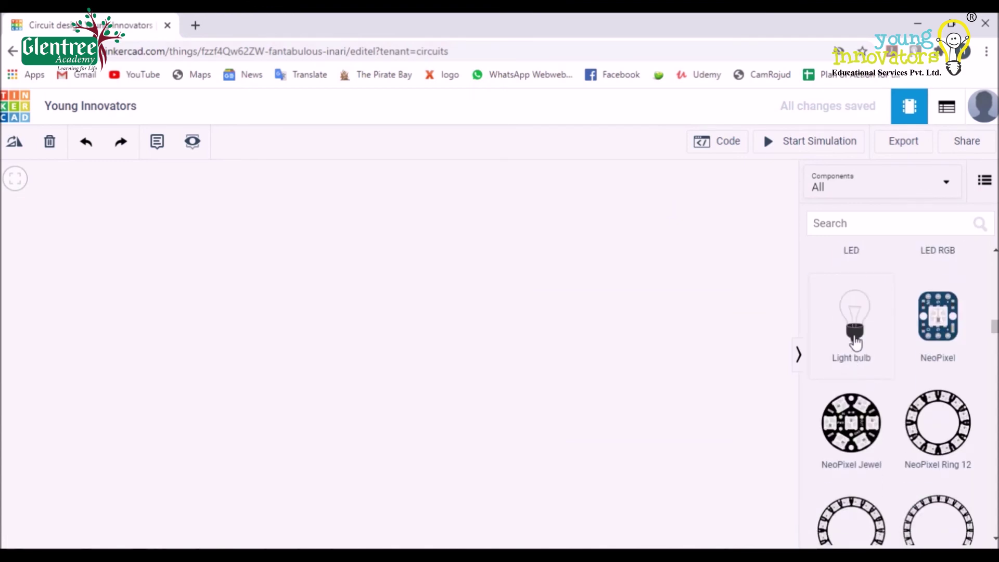
drag(854, 340, 205, 397)
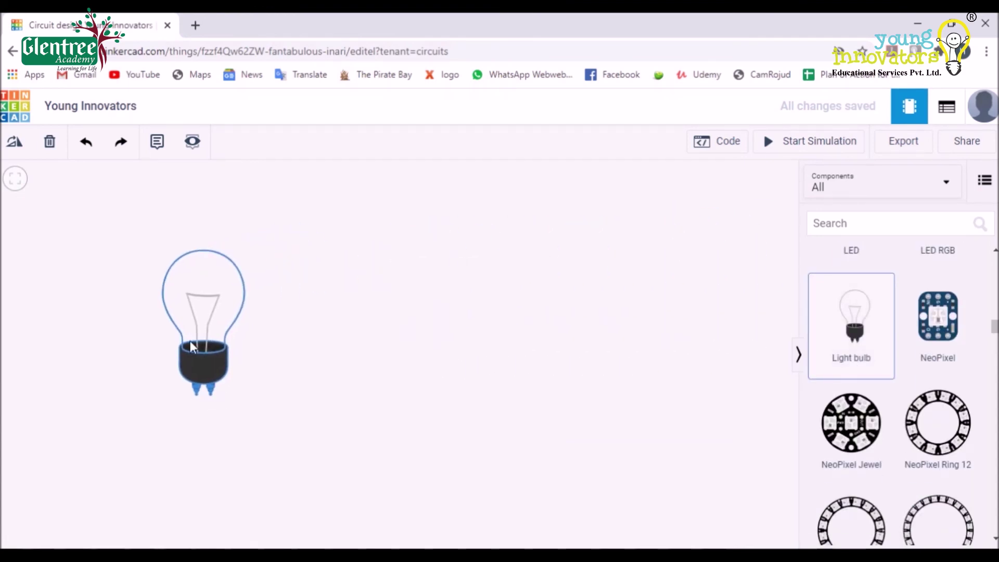
click(15, 148)
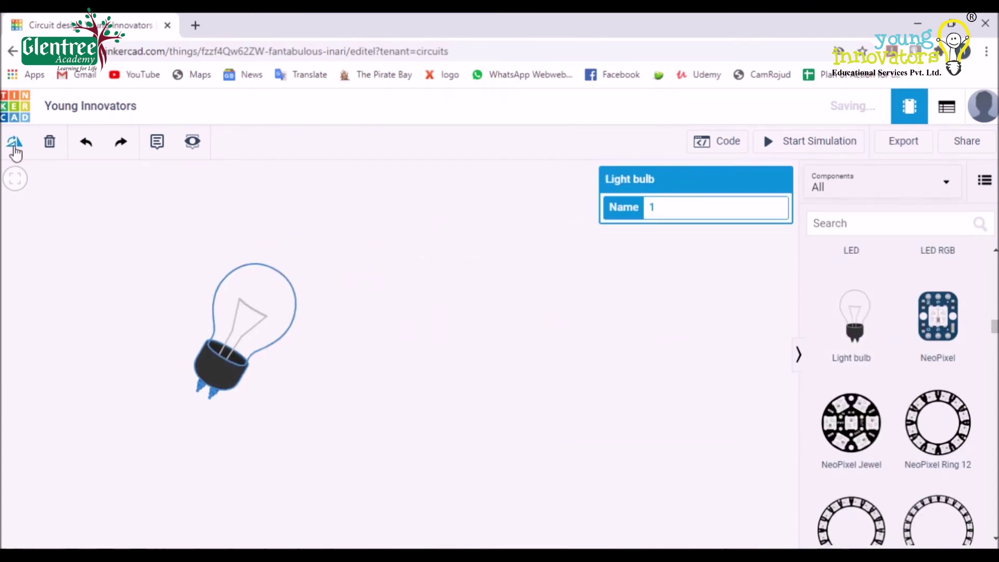
click(15, 148)
click(16, 147)
click(15, 148)
click(15, 147)
click(15, 148)
click(15, 148)
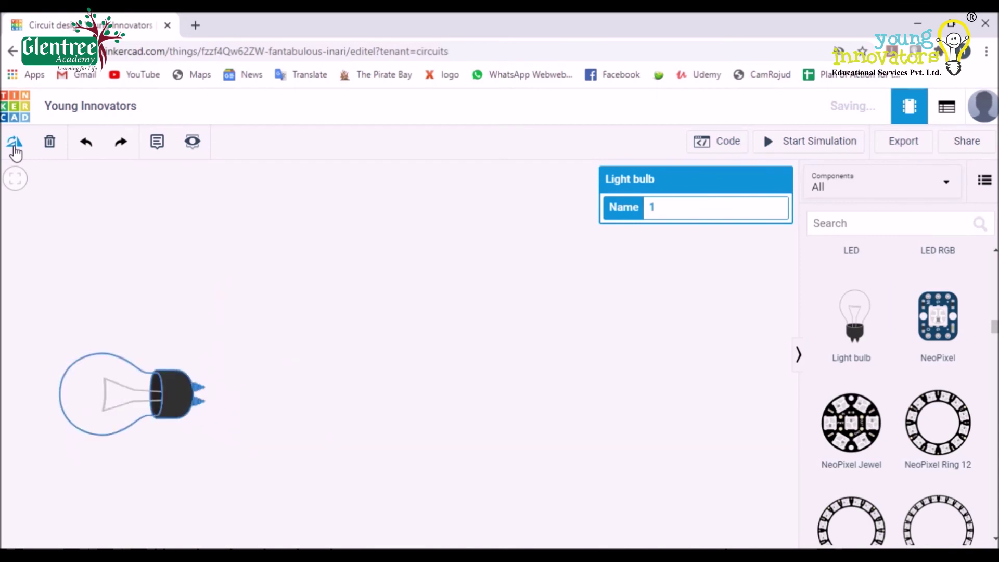
drag(129, 405, 127, 364)
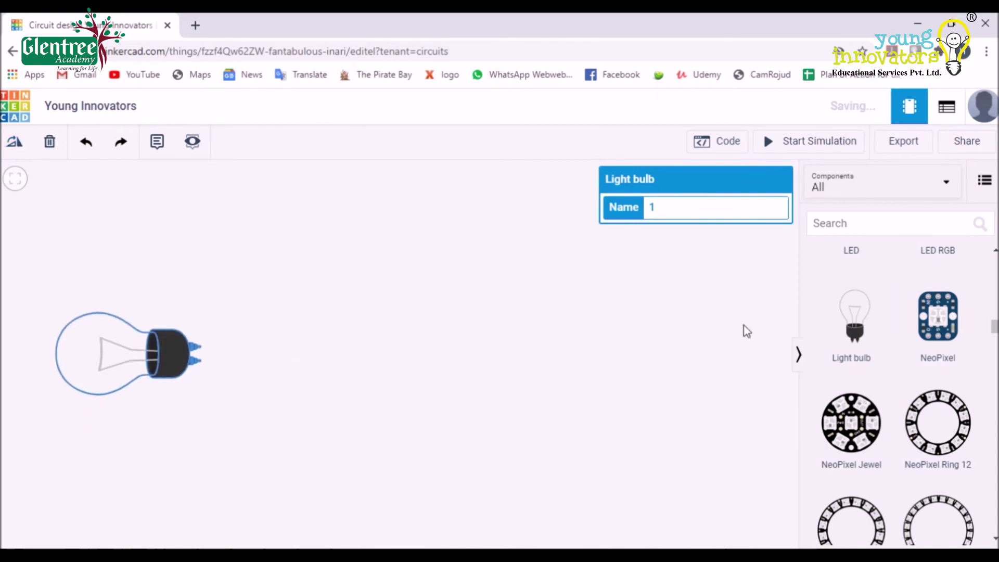
Step: Add a 9V battery to the right of the bulb
scroll(895, 345, down, 5)
scroll(893, 346, down, 10)
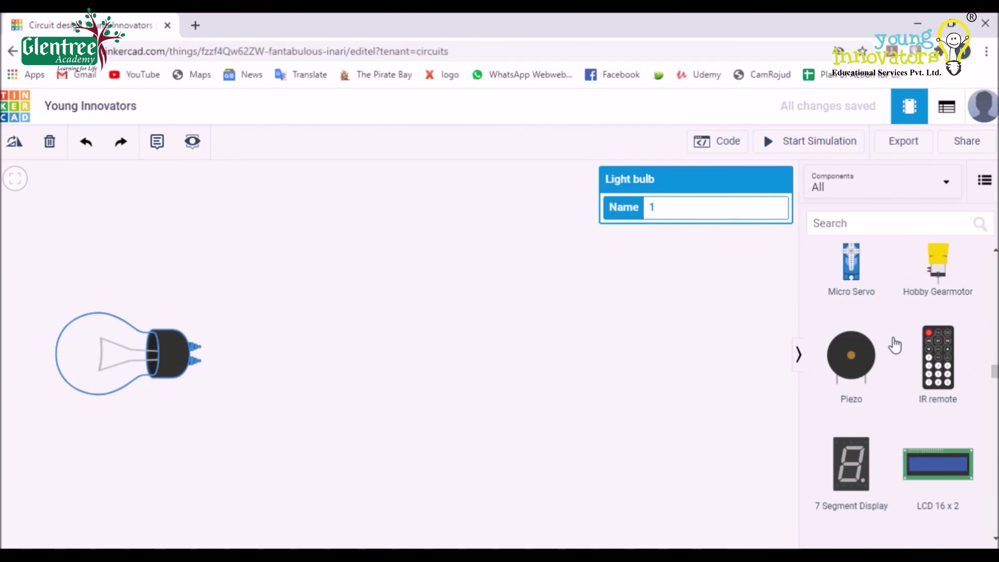
scroll(855, 294, up, 1)
drag(854, 319, 440, 356)
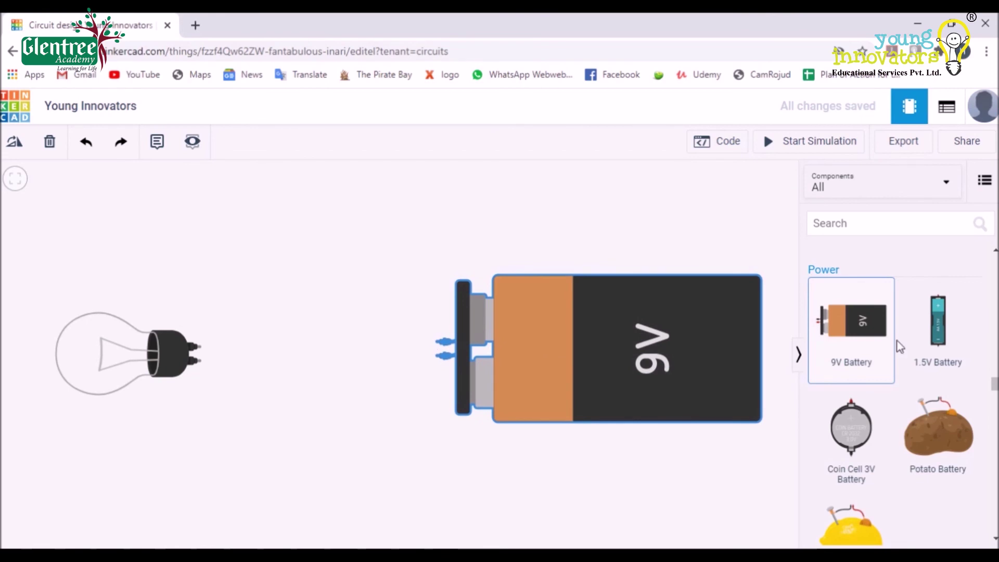
scroll(898, 345, up, 5)
scroll(899, 345, up, 10)
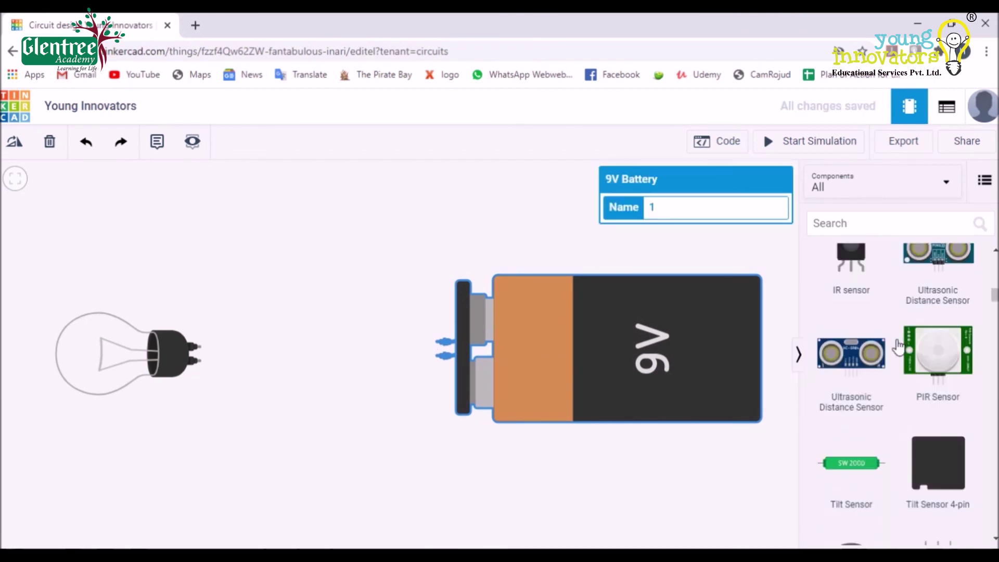
scroll(898, 347, down, 3)
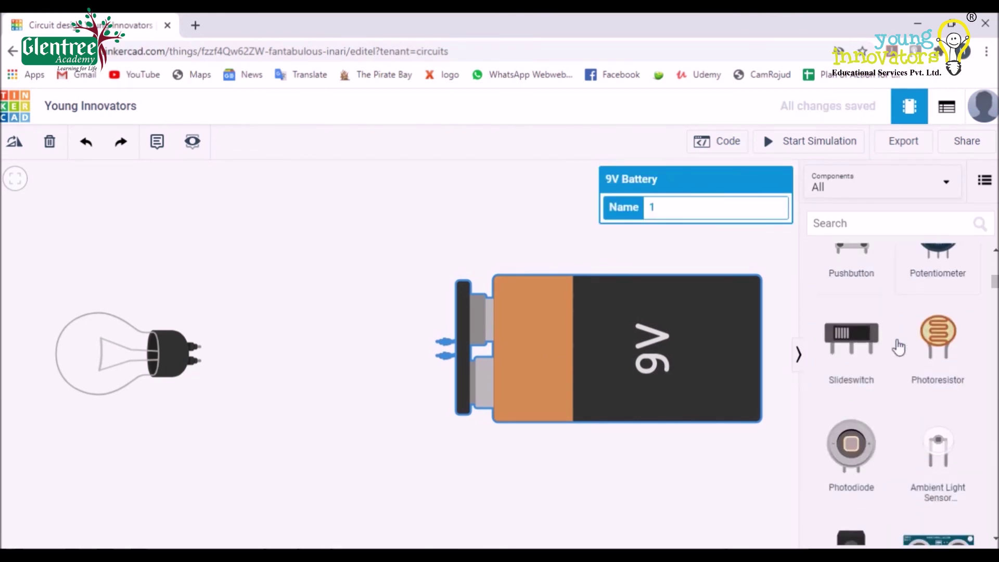
Step: Place a slide switch between bulb and battery, and wire battery positive to the bulb's lower terminal
drag(851, 339, 314, 283)
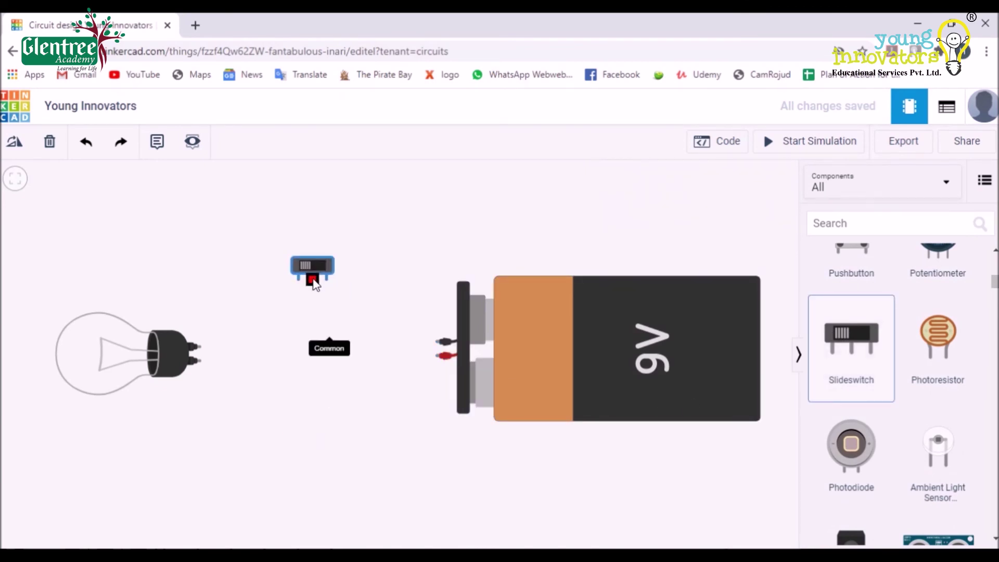
click(441, 356)
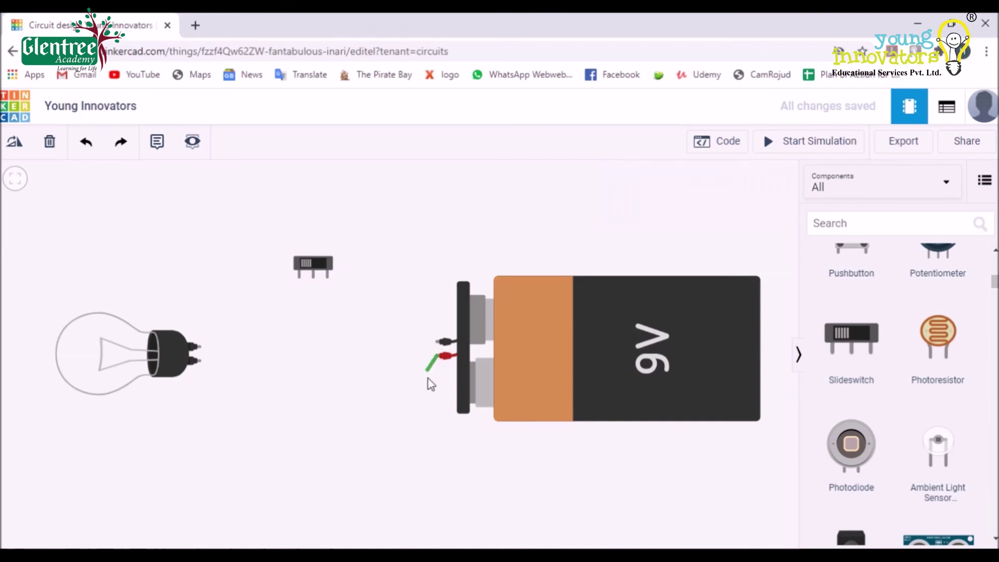
click(437, 394)
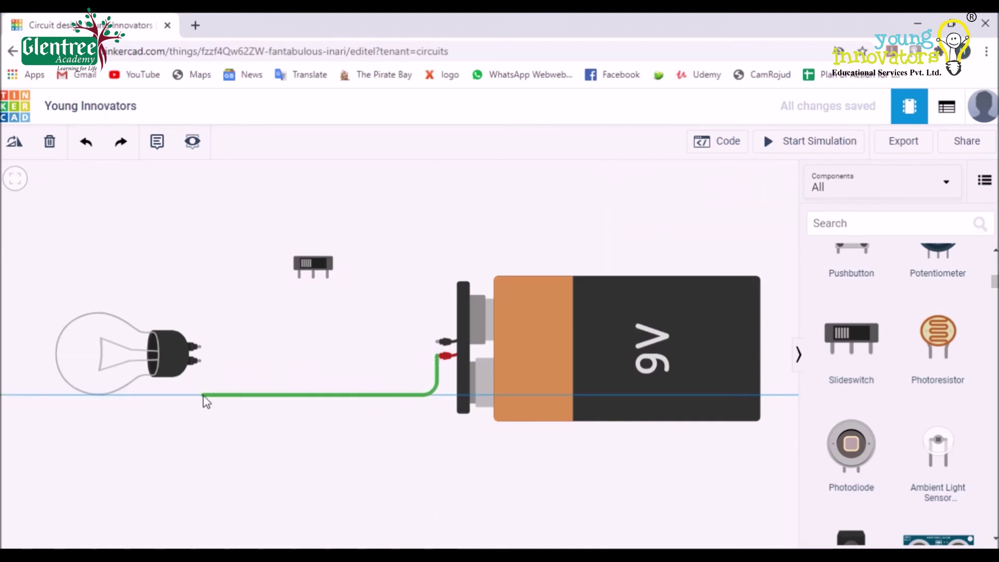
click(198, 360)
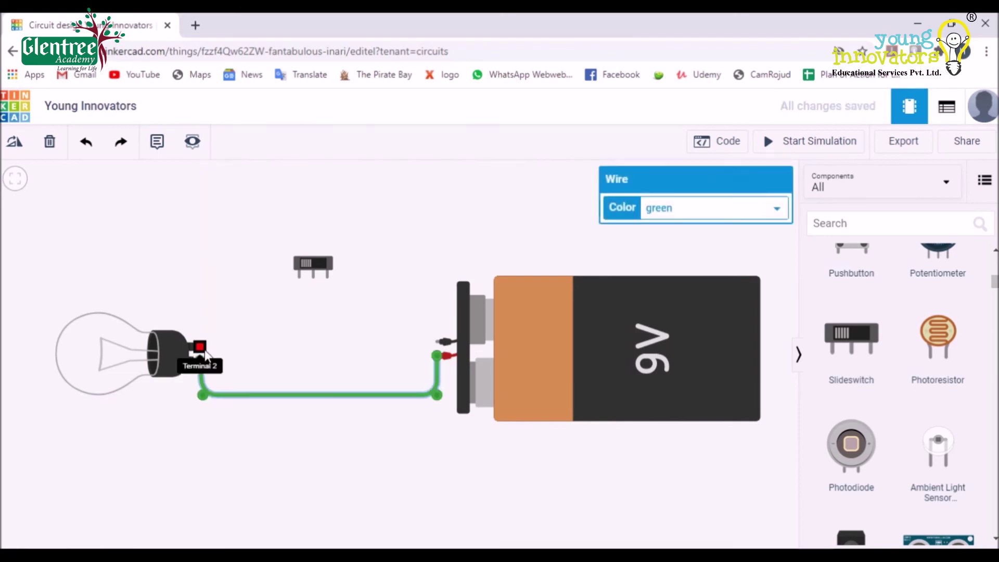
Step: Wire the bulb's upper terminal to switch Terminal 1, and switch Common to battery negative
click(197, 345)
click(199, 283)
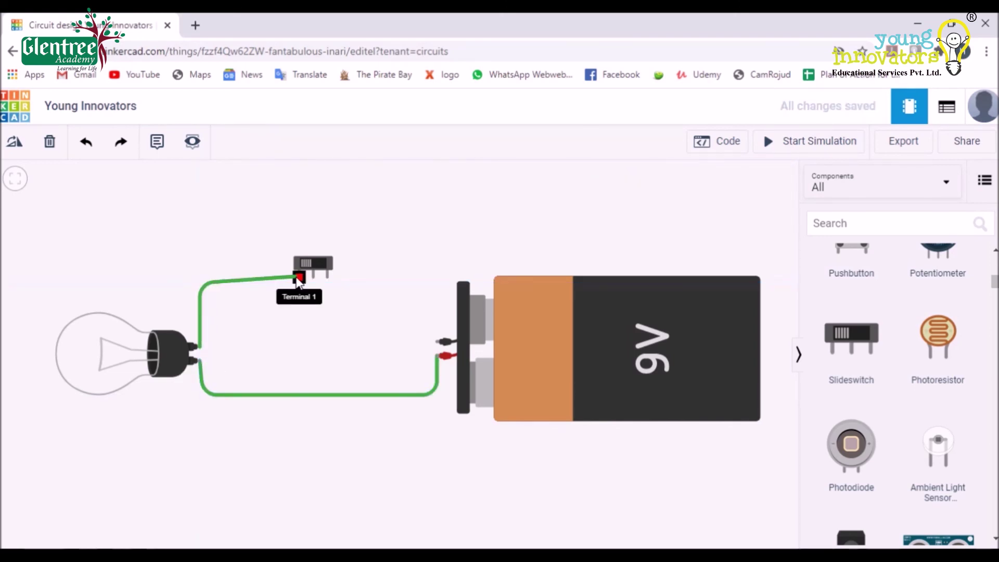
click(299, 277)
drag(199, 284, 200, 277)
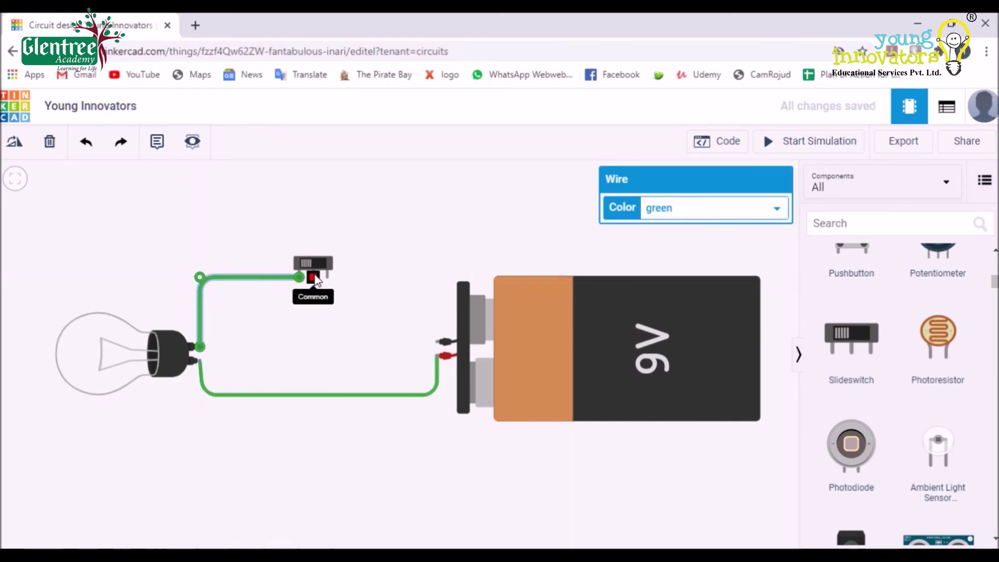
click(312, 277)
click(313, 345)
click(437, 342)
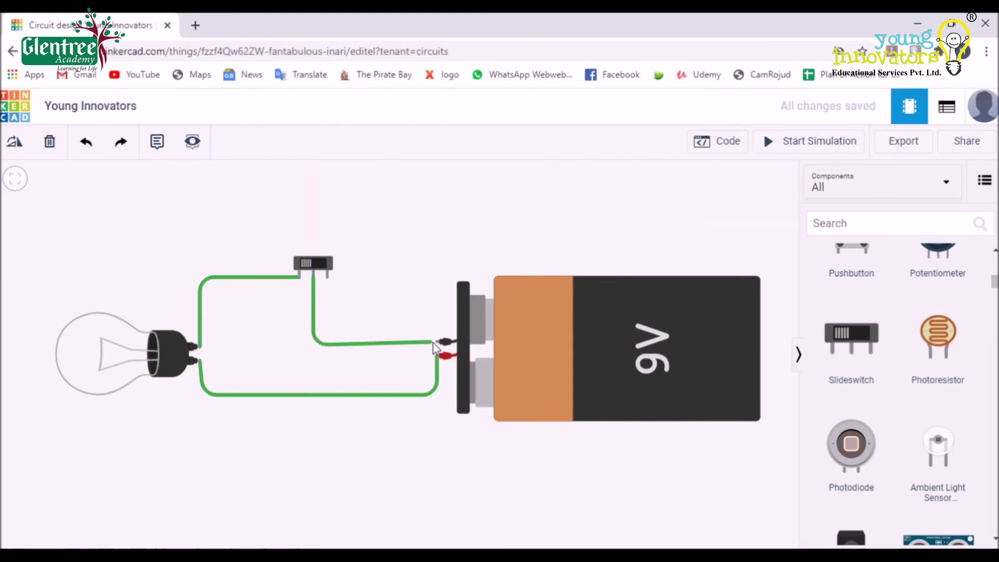
click(379, 280)
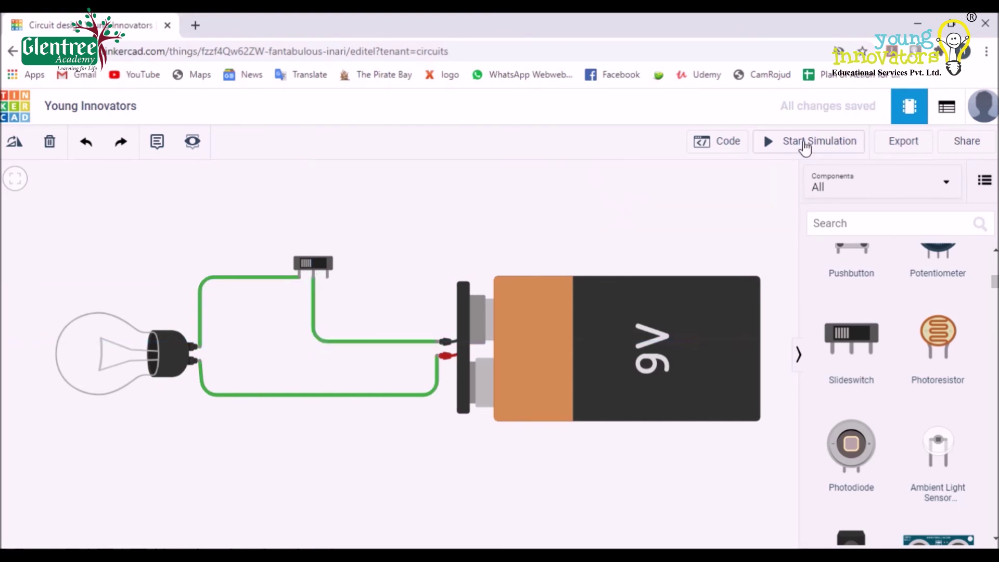
Step: Run the simulation and slide the switch to turn the bulb off, on, then off again
click(805, 148)
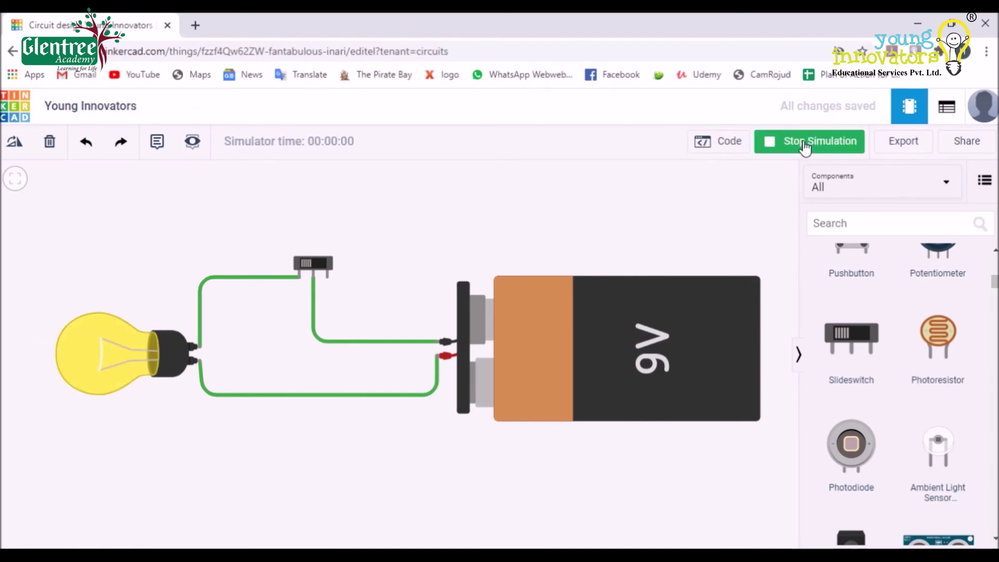
click(313, 265)
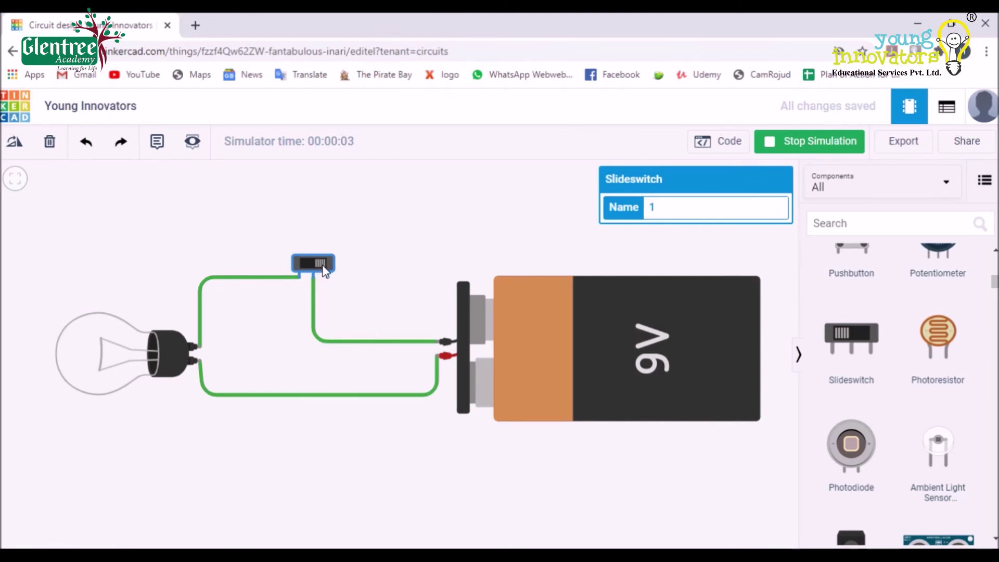
click(323, 267)
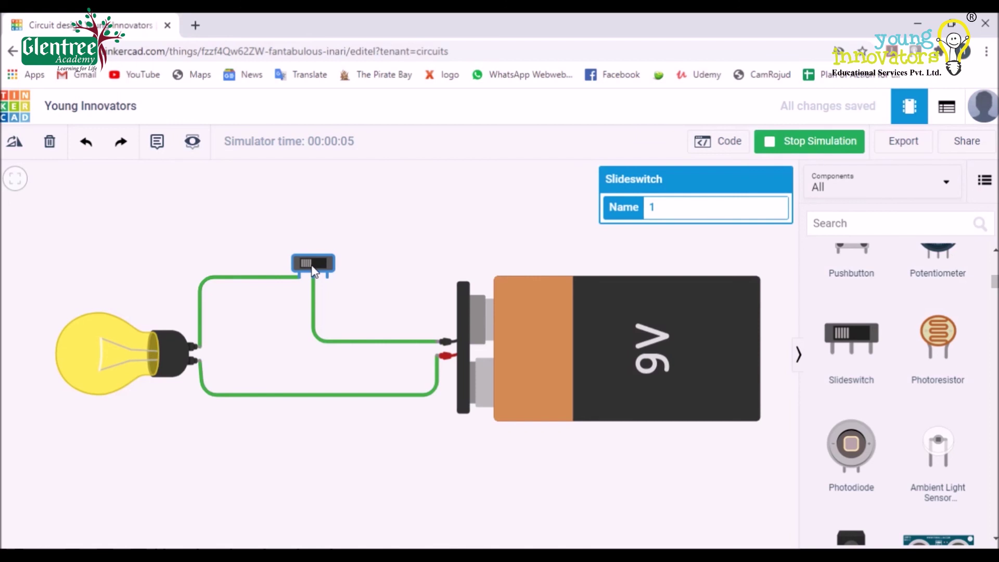
click(314, 266)
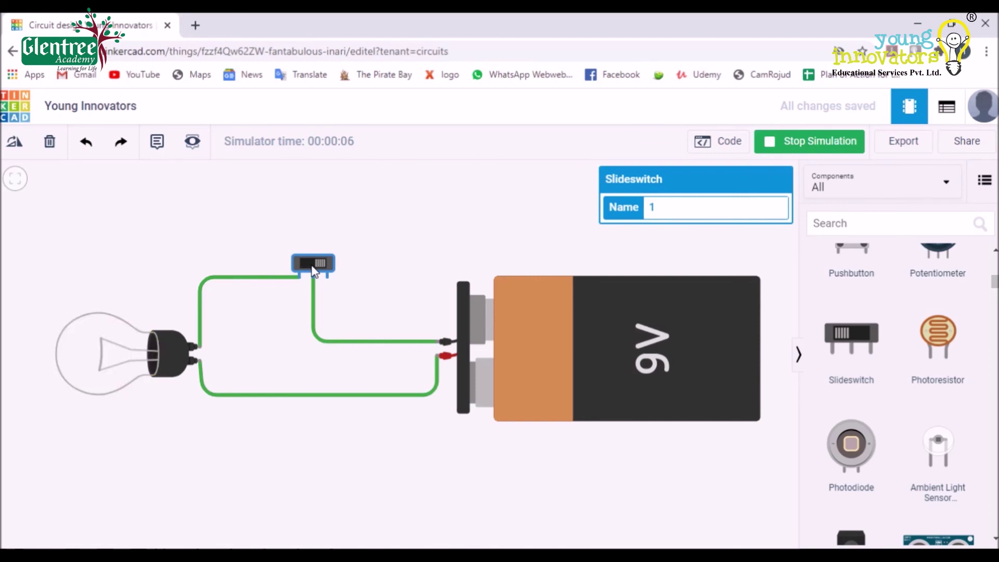